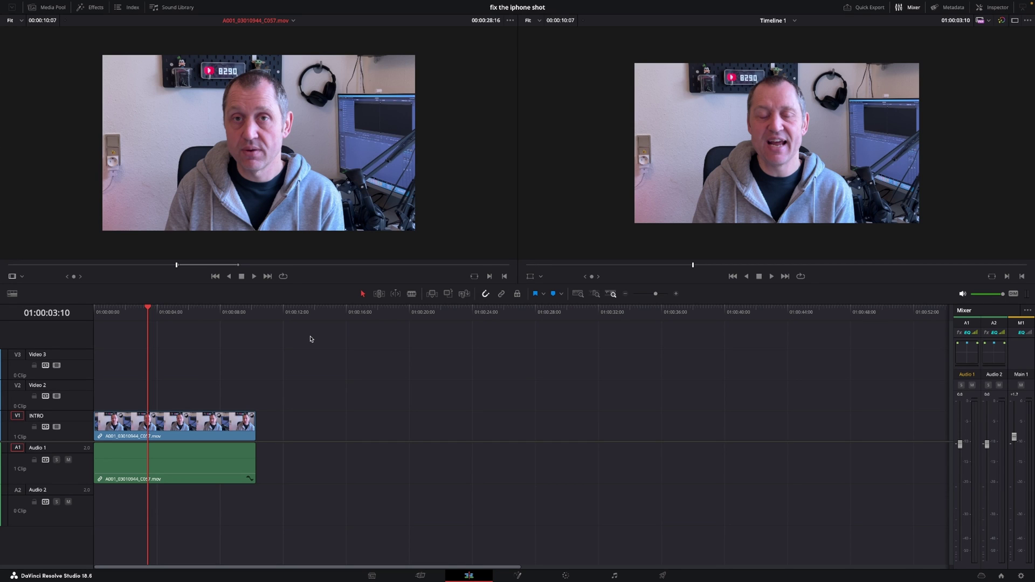
Switch to the Color page and zoom and scrub the viewer to inspect the talking-head frame.
mouse_move(460, 187)
click(574, 578)
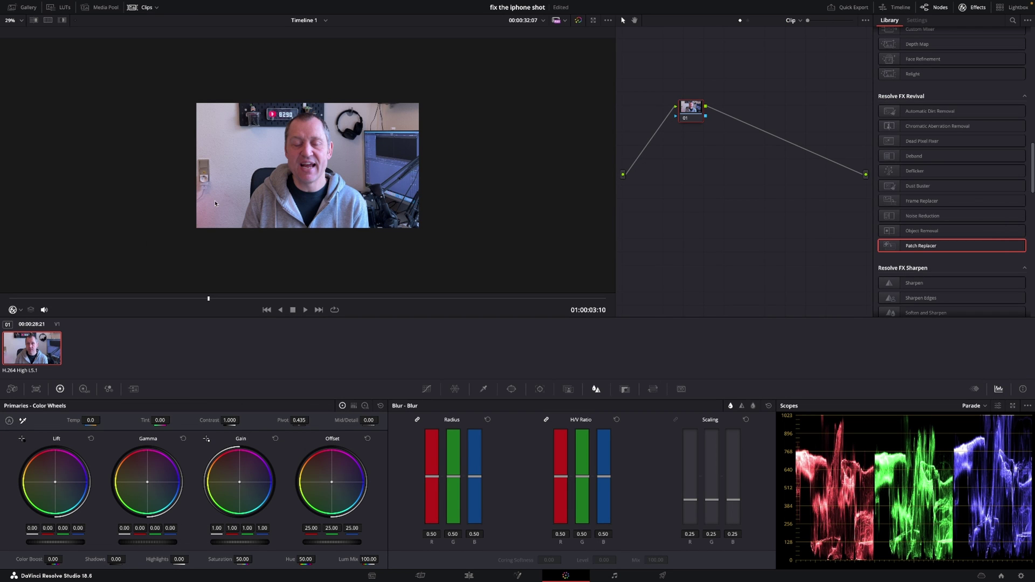
scroll(271, 199, up, 4)
scroll(275, 199, down, 2)
scroll(207, 218, up, 4)
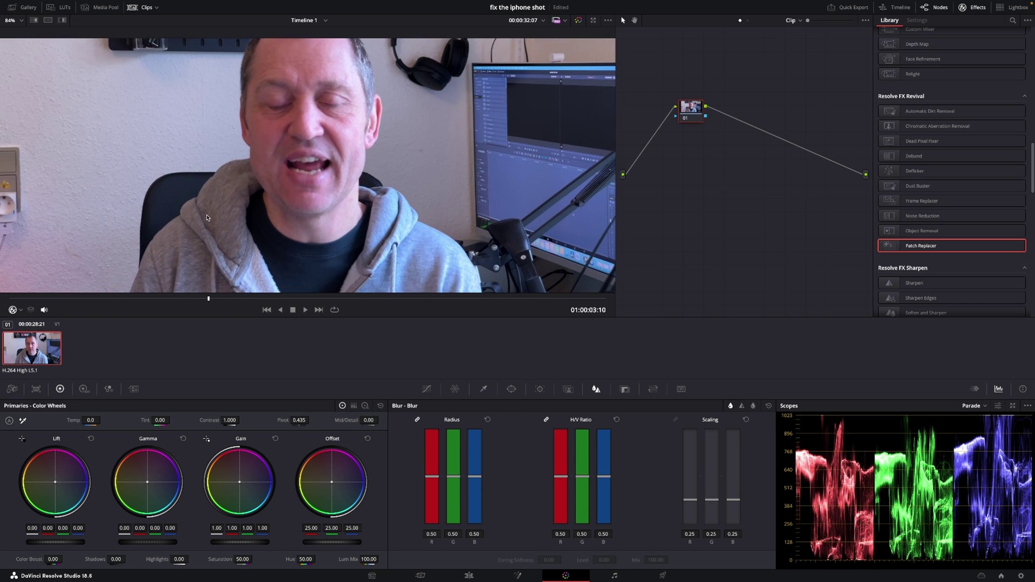
drag(210, 300, 231, 298)
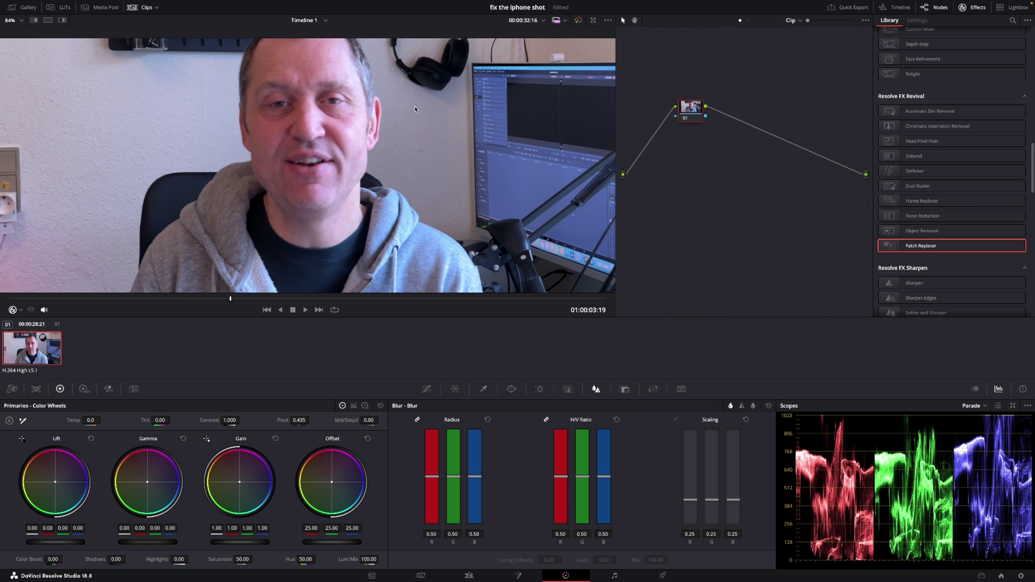
scroll(421, 186, down, 2)
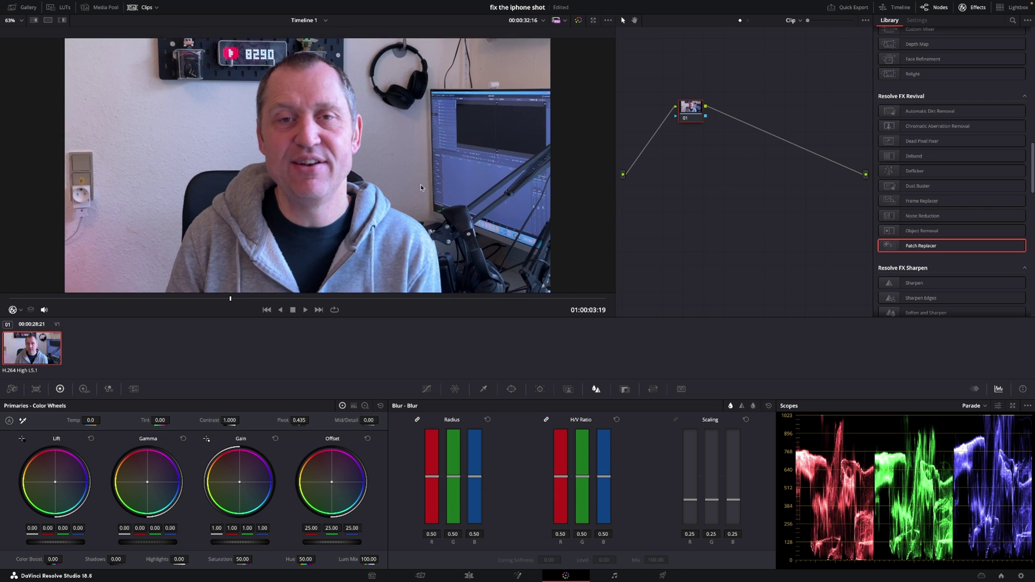
scroll(421, 187, down, 1)
Lower gain, lift shadows slightly, set saturation 57 and contrast 1.162, warm the temperature, boost colour.
mouse_move(235, 542)
mouse_down()
mouse_move(196, 542)
mouse_move(217, 543)
mouse_up()
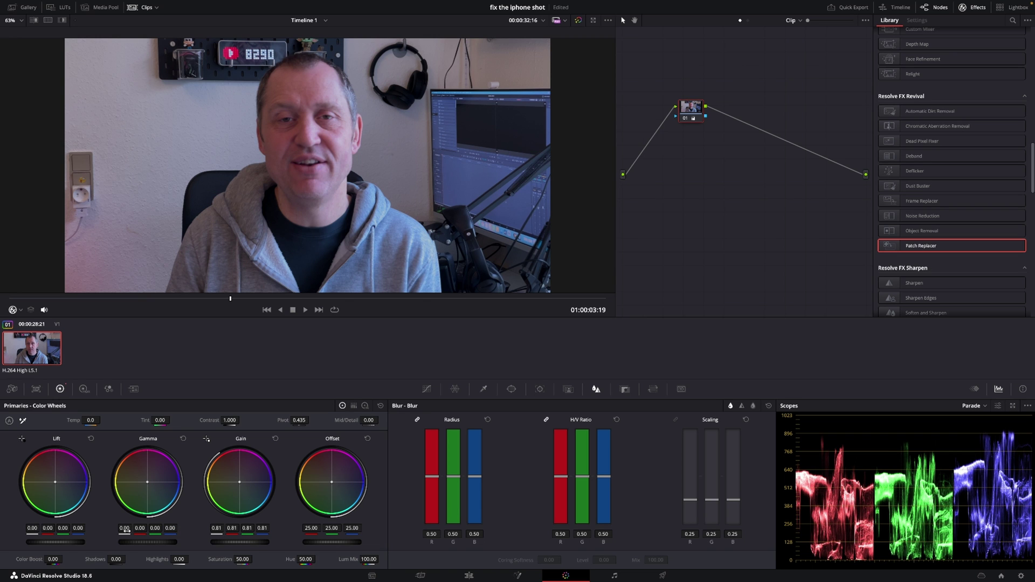
drag(52, 542, 58, 542)
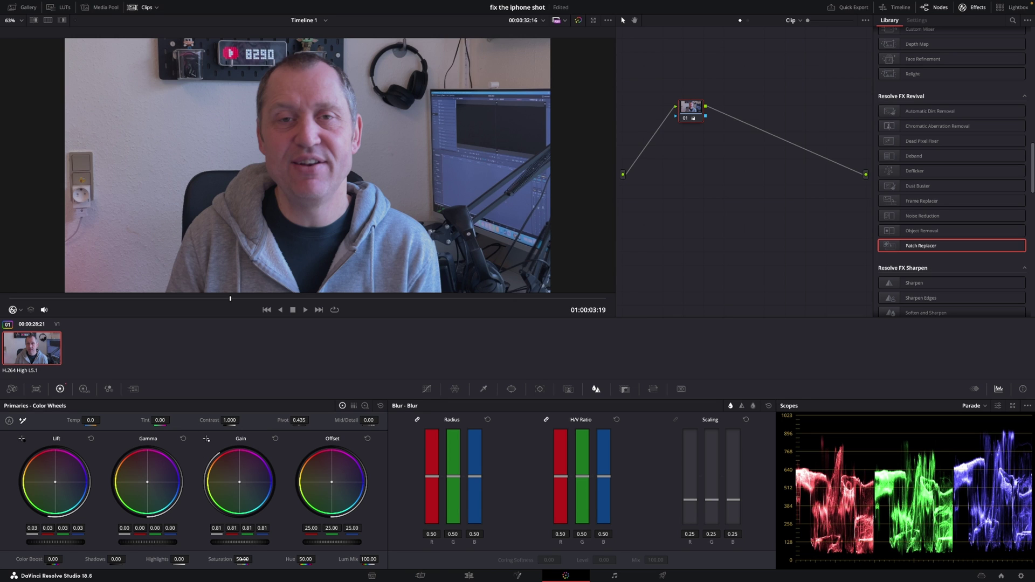
drag(243, 561, 255, 559)
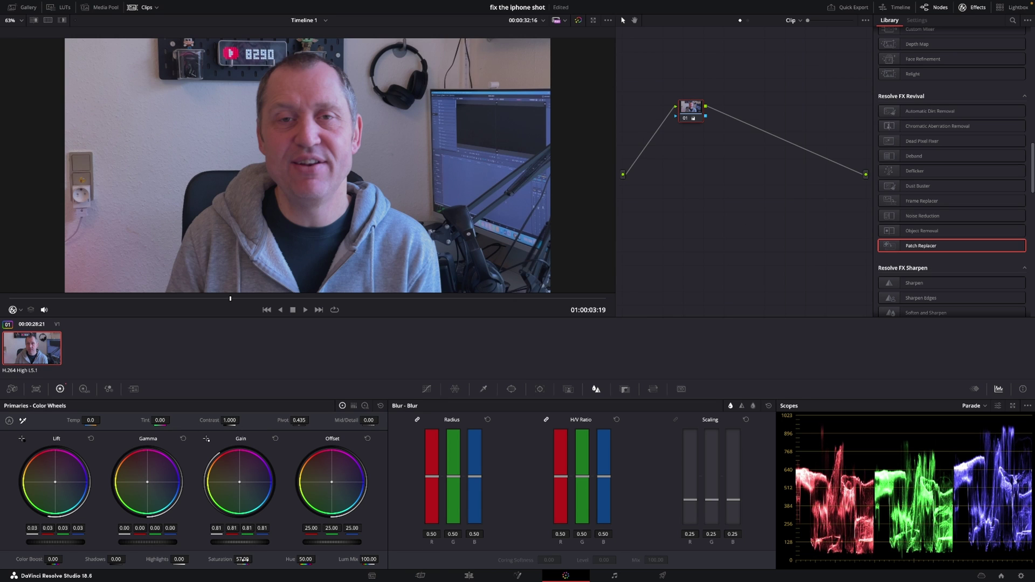
mouse_move(229, 420)
mouse_down()
mouse_move(242, 420)
mouse_move(214, 418)
mouse_up()
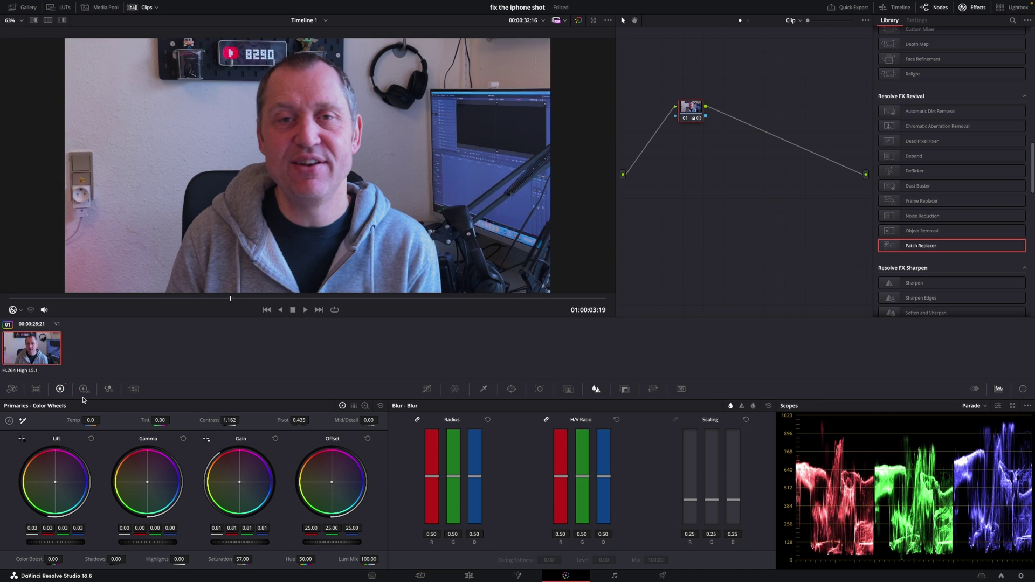
mouse_move(90, 420)
mouse_down()
mouse_move(70, 420)
mouse_move(100, 420)
mouse_move(90, 421)
mouse_up()
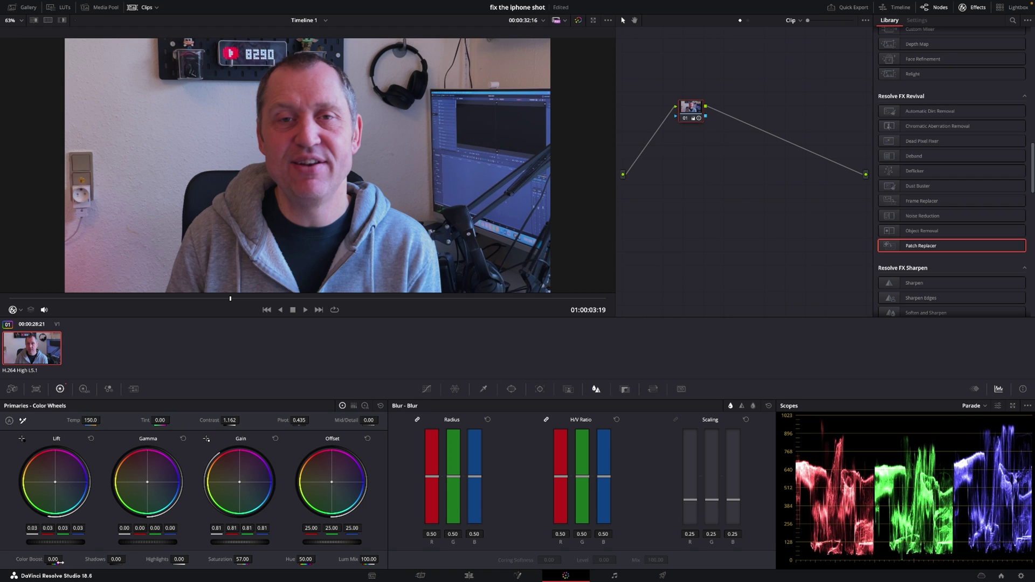
mouse_move(65, 559)
mouse_down()
mouse_move(81, 559)
mouse_move(66, 559)
mouse_up()
Toggle the grade bypass twice to compare against the ungraded original, ending graded.
click(579, 21)
click(579, 21)
click(579, 21)
click(579, 21)
On the Edit page, copy the clip onto Video 2, tag the copy Orange, and return to Color.
click(470, 576)
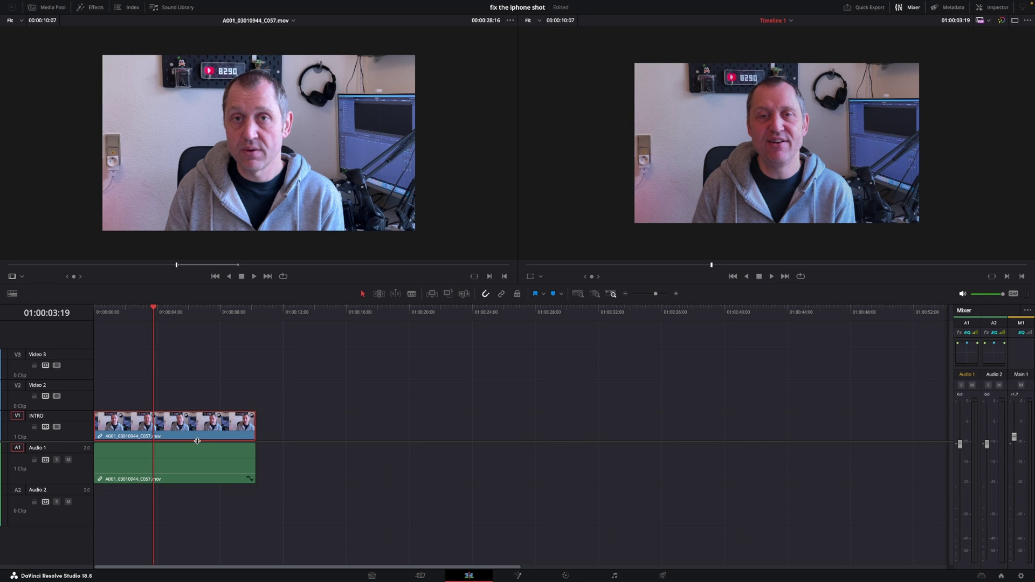
drag(197, 424, 195, 392)
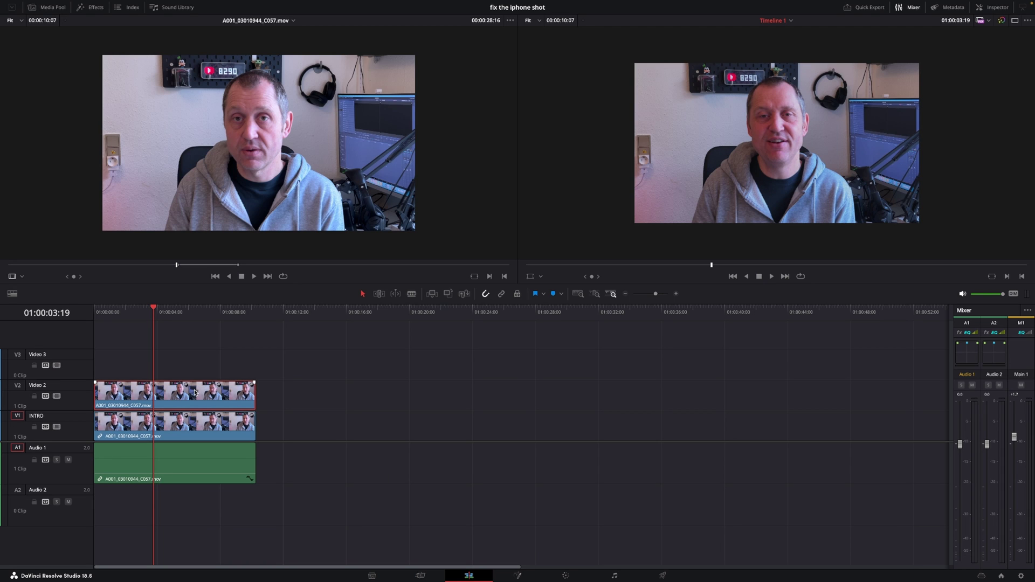
right_click(195, 392)
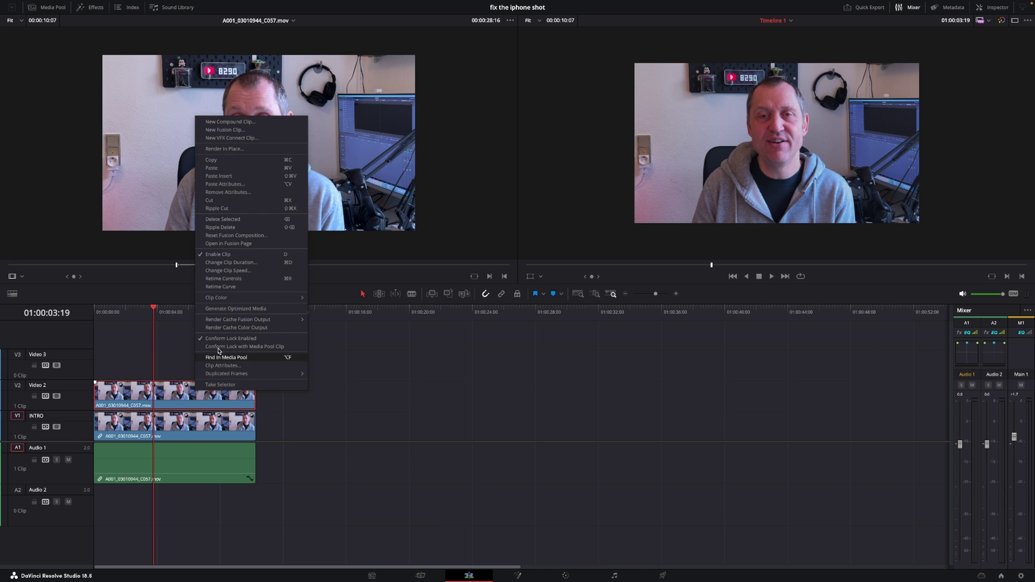
mouse_move(248, 298)
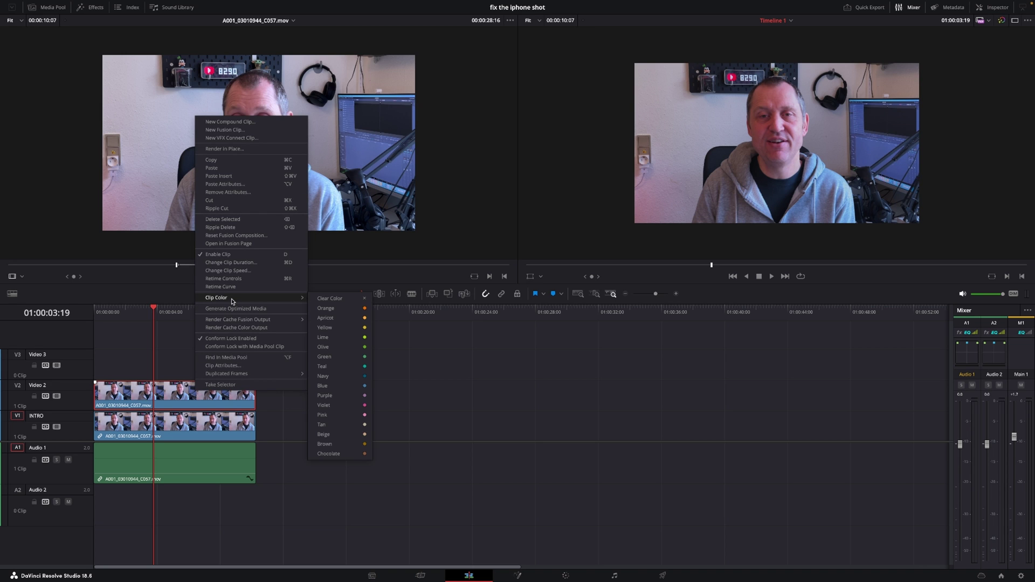
click(344, 308)
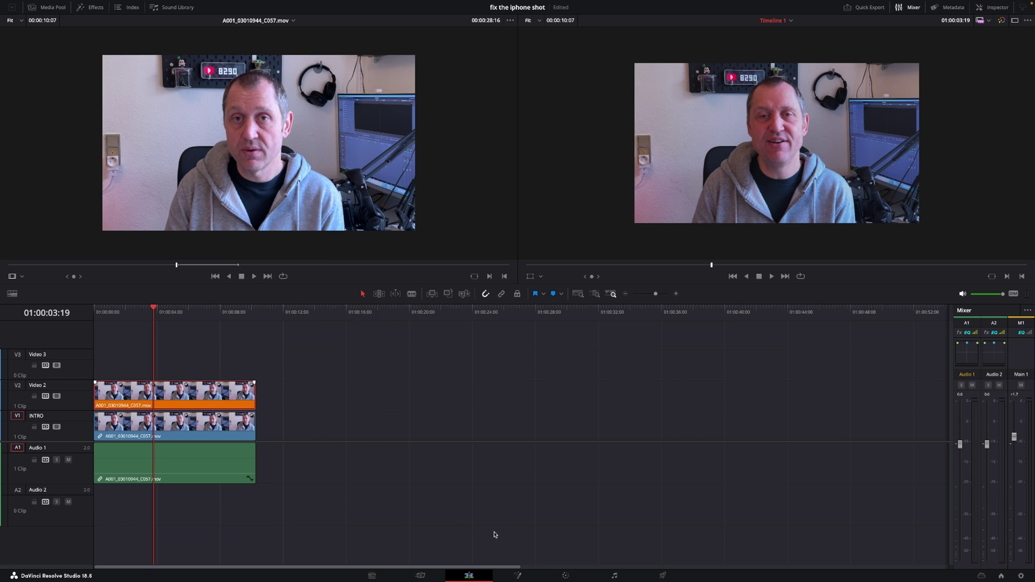
click(566, 576)
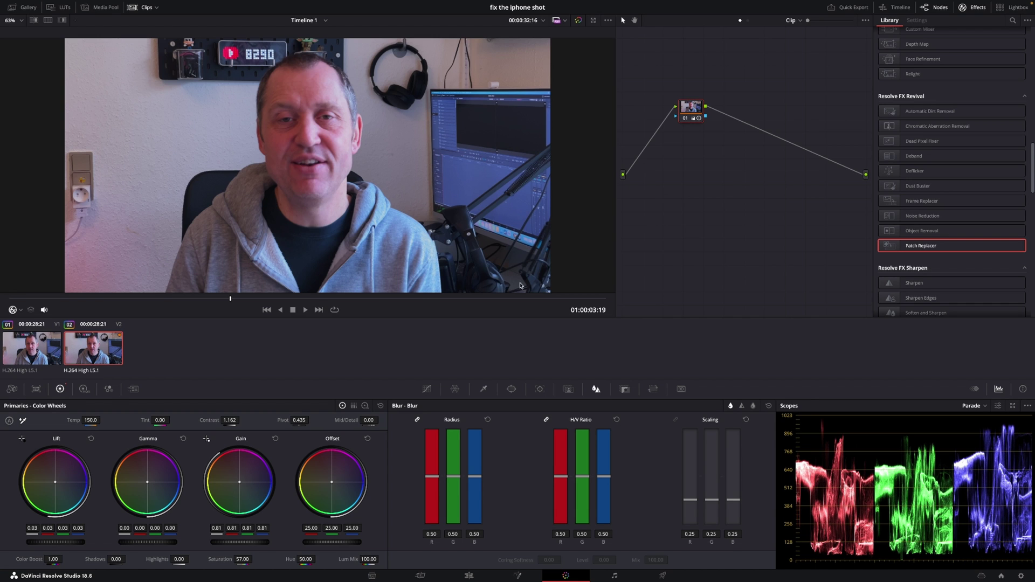
Stroke the person in Magic Mask at Better quality, show the overlay, and track it forward.
click(569, 390)
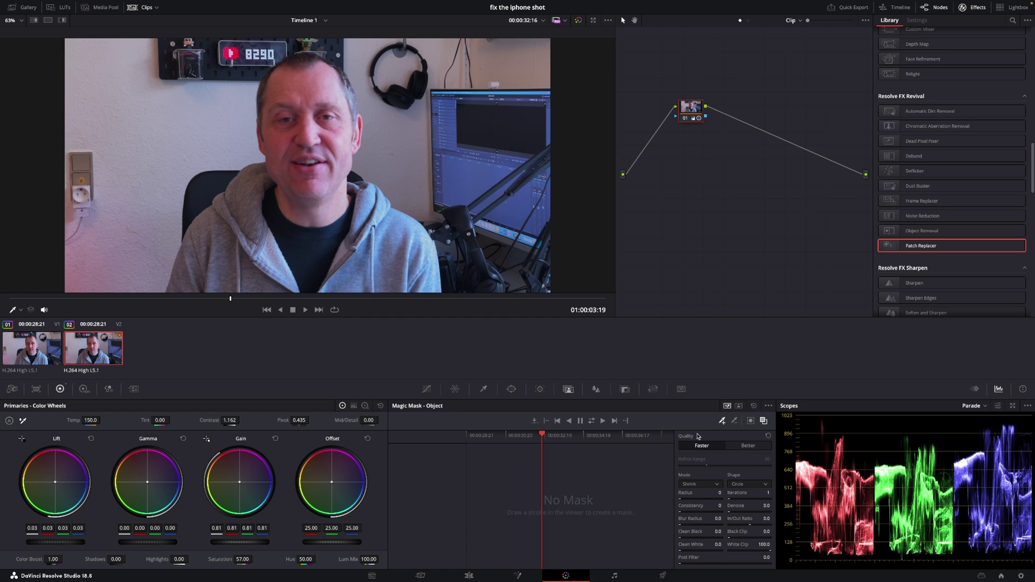
click(741, 447)
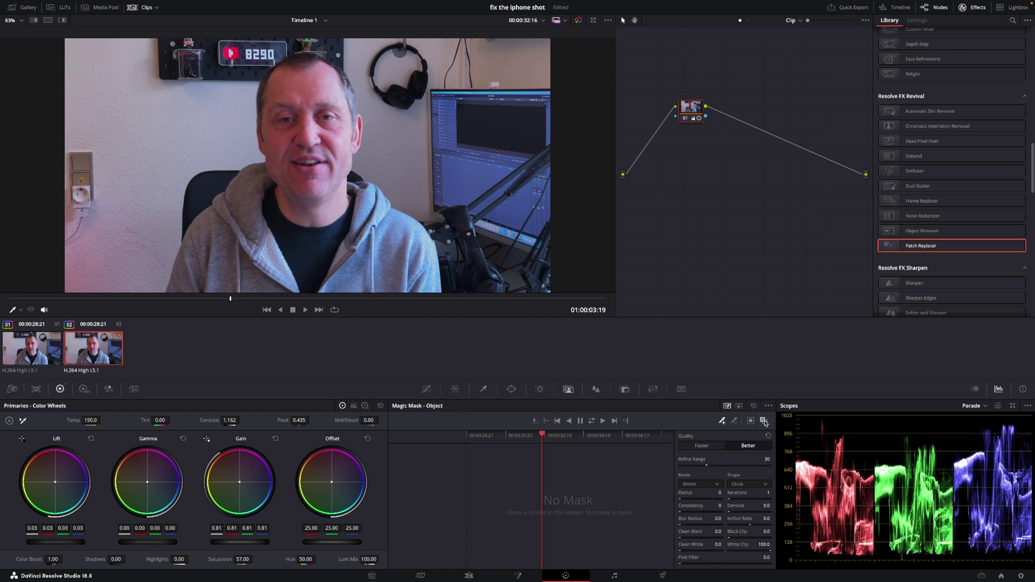
mouse_move(298, 78)
mouse_down()
mouse_move(326, 166)
mouse_move(402, 254)
mouse_move(391, 272)
mouse_move(214, 281)
mouse_move(202, 253)
mouse_move(269, 173)
mouse_move(297, 172)
mouse_move(319, 122)
mouse_move(293, 97)
mouse_move(282, 142)
mouse_move(308, 199)
mouse_up()
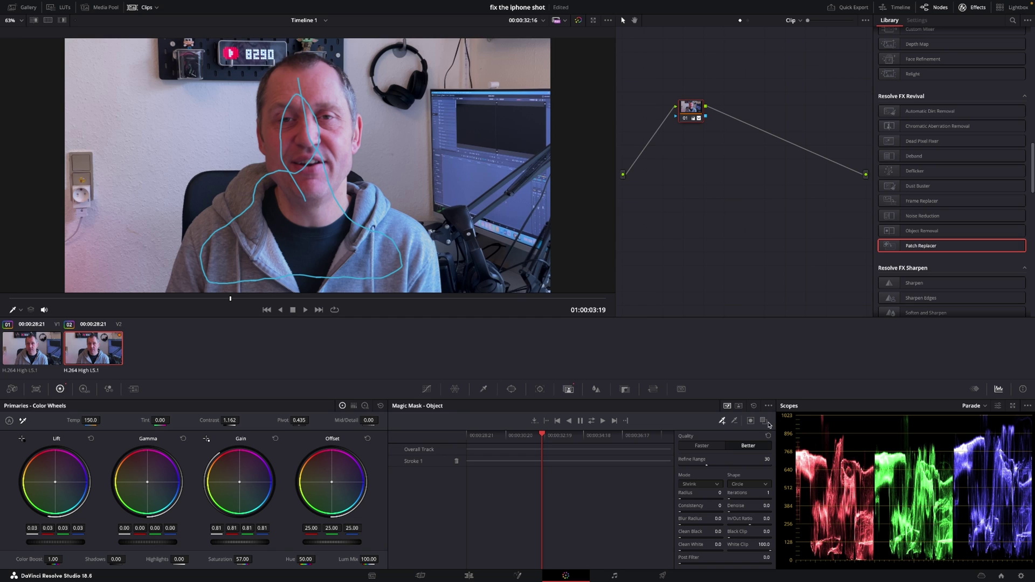
click(764, 422)
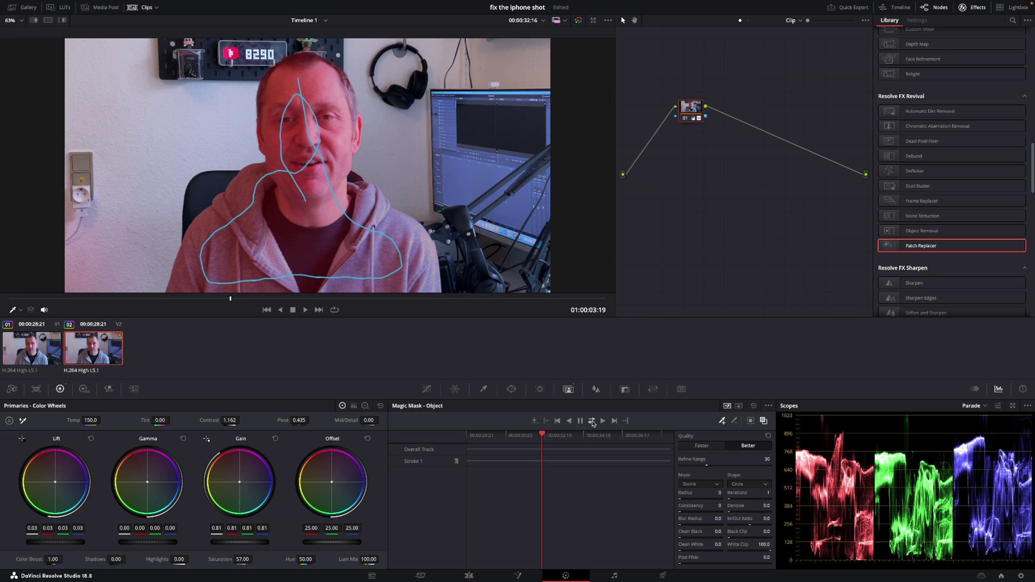
click(592, 421)
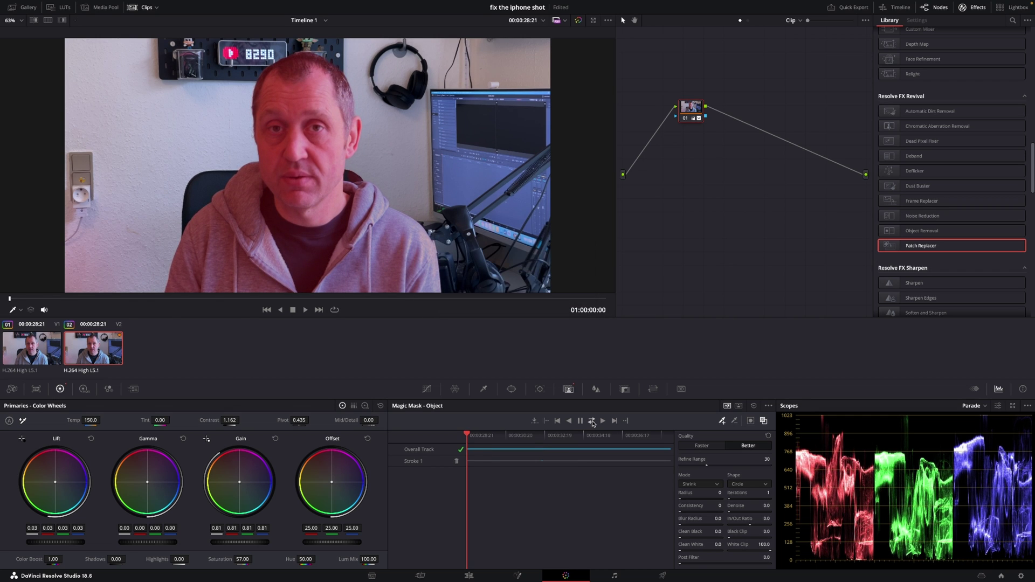
Add an alpha output, connect the node's mask key to it, and bring up the Blur palette.
right_click(689, 184)
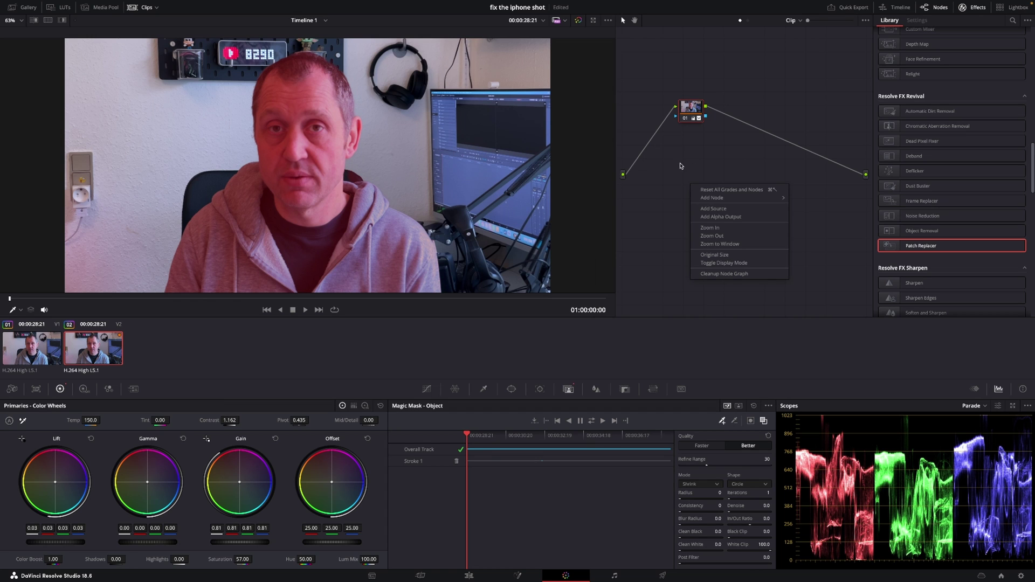
click(710, 217)
drag(705, 116, 864, 188)
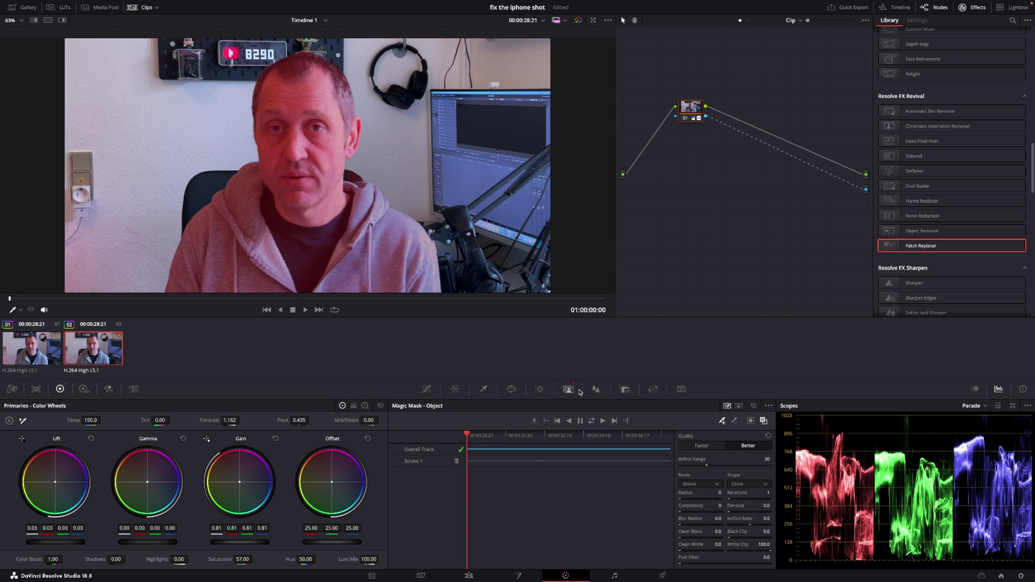
click(597, 390)
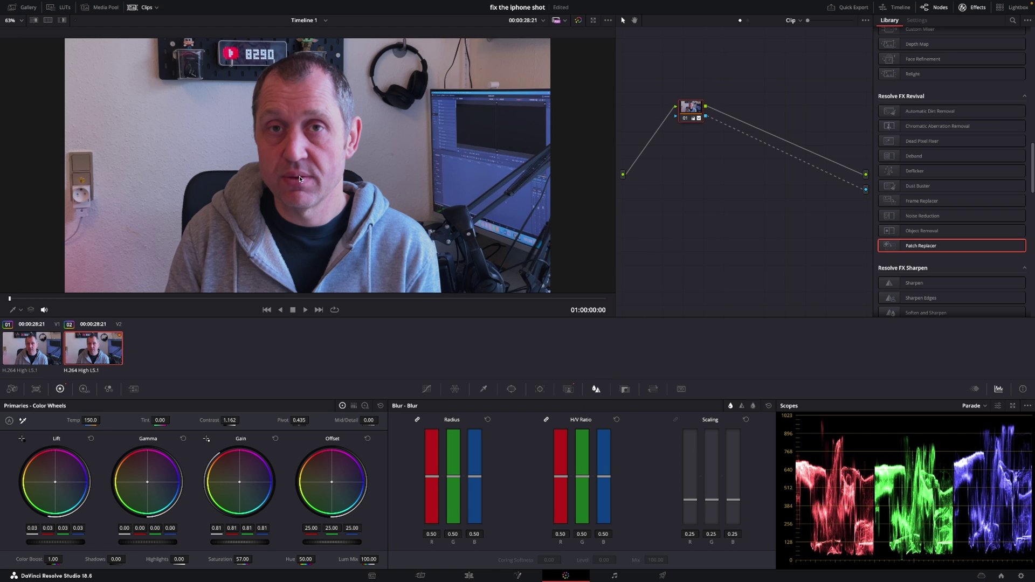
Lower the linked Blur Radius sliders to 0.41.
scroll(300, 176, up, 2)
scroll(299, 176, up, 1)
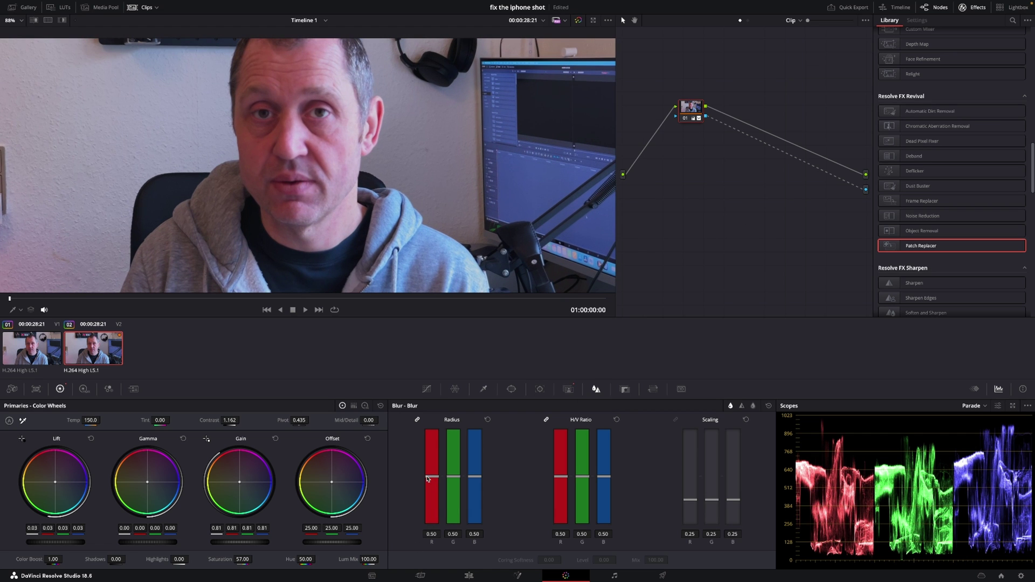
drag(428, 480, 428, 487)
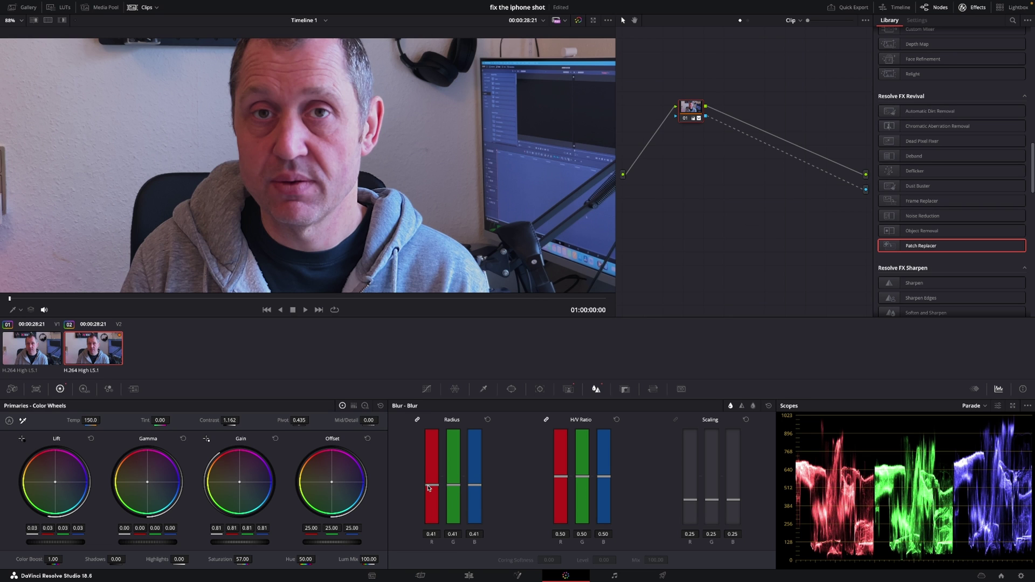
Toggle bypass to compare with the unblurred image, then fit the whole frame in the viewer.
click(579, 22)
click(578, 22)
click(578, 21)
click(579, 21)
key(shift+z)
scroll(413, 226, down, 2)
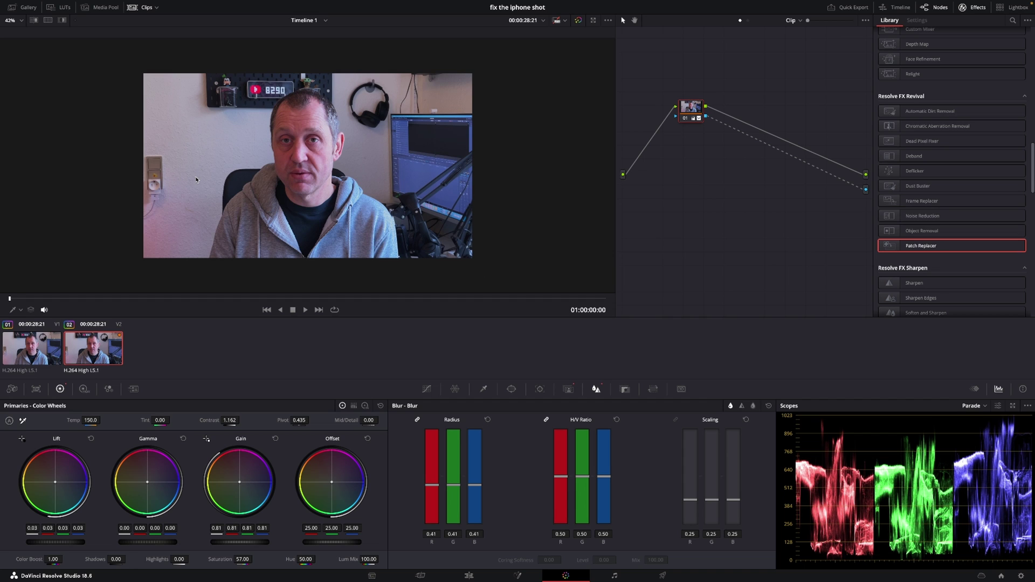
Select clip 01, find Patch Replacer by searching 'pa', and drop it onto node 01.
click(31, 361)
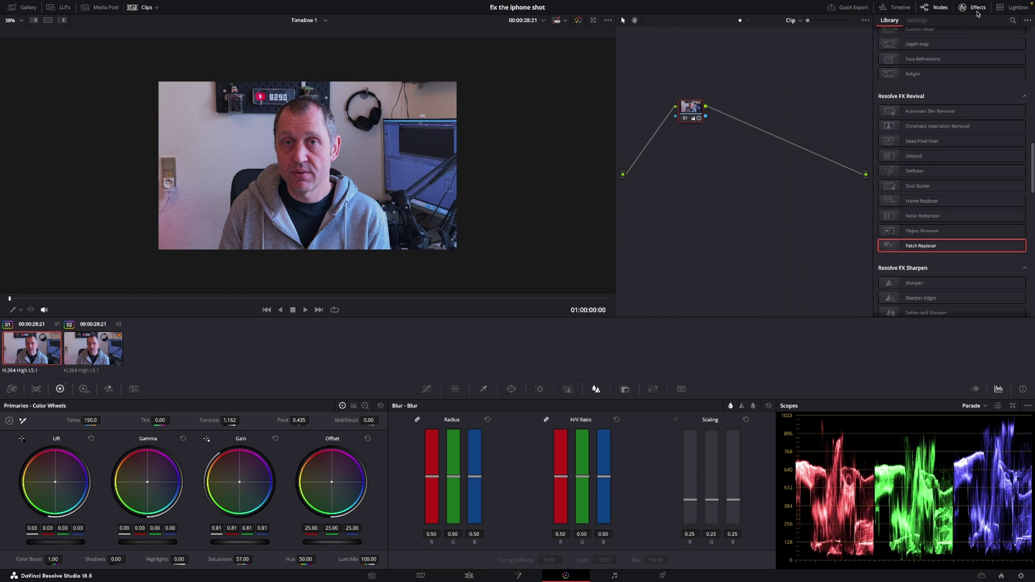
click(1012, 21)
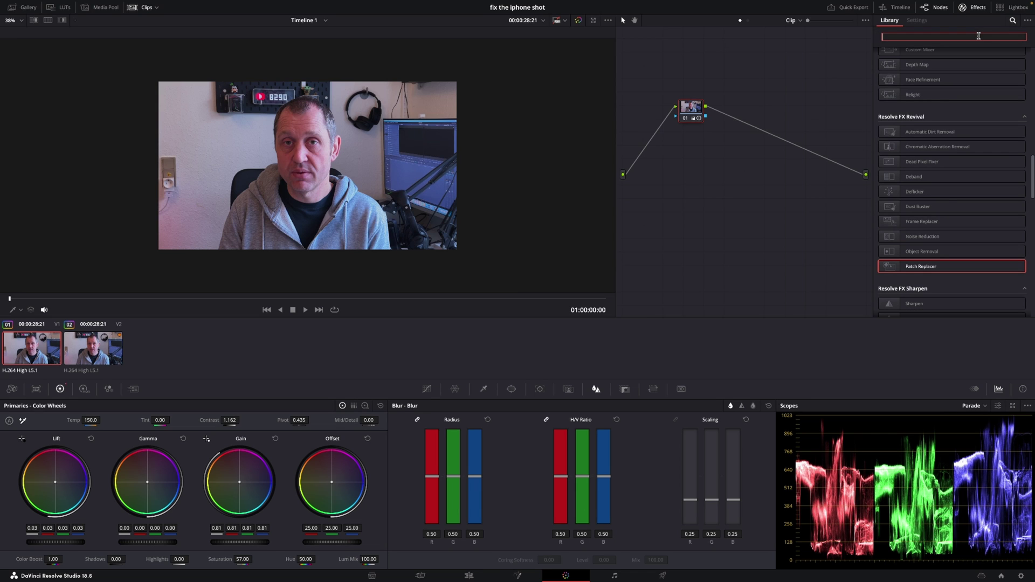
text(pa)
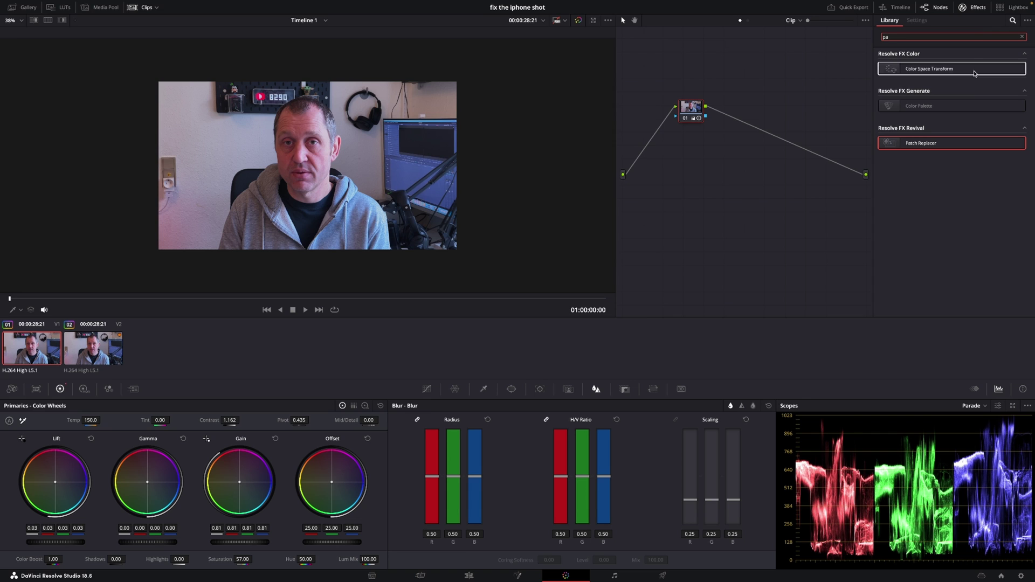
click(938, 144)
drag(938, 144, 692, 111)
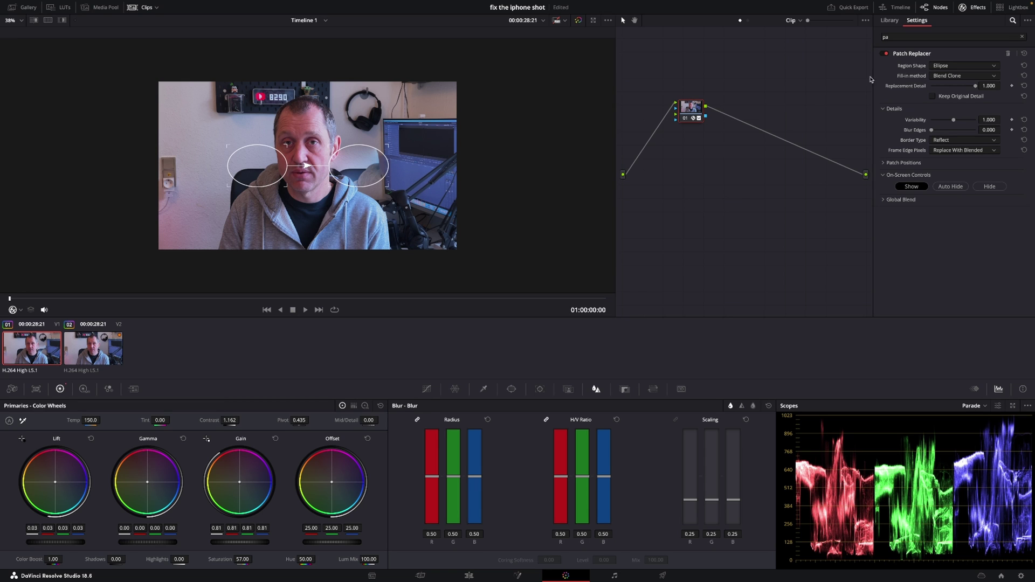
Set Region Shape to Rectangle and size tall source and target boxes over plain wall and the outlet.
click(945, 67)
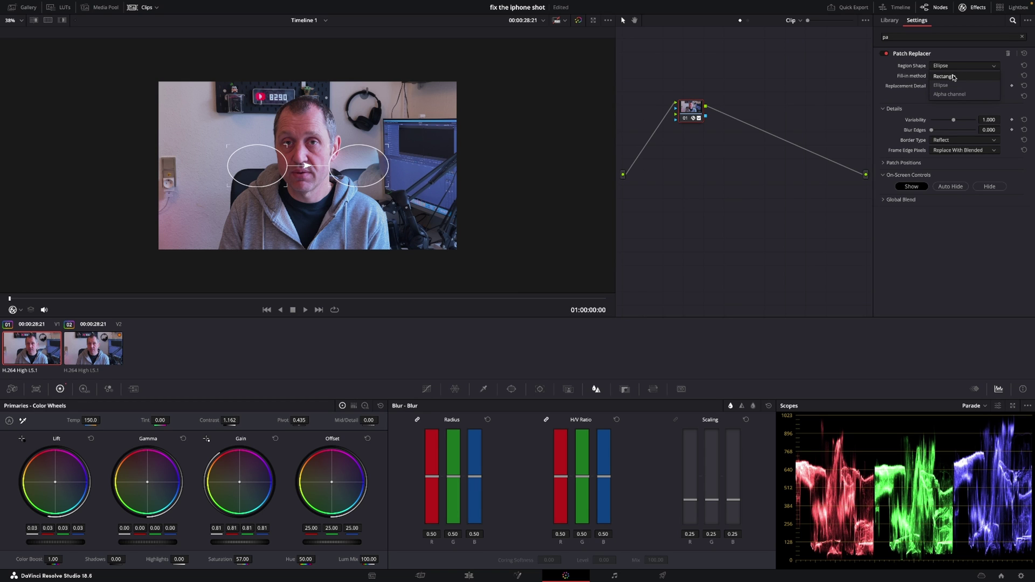
click(957, 79)
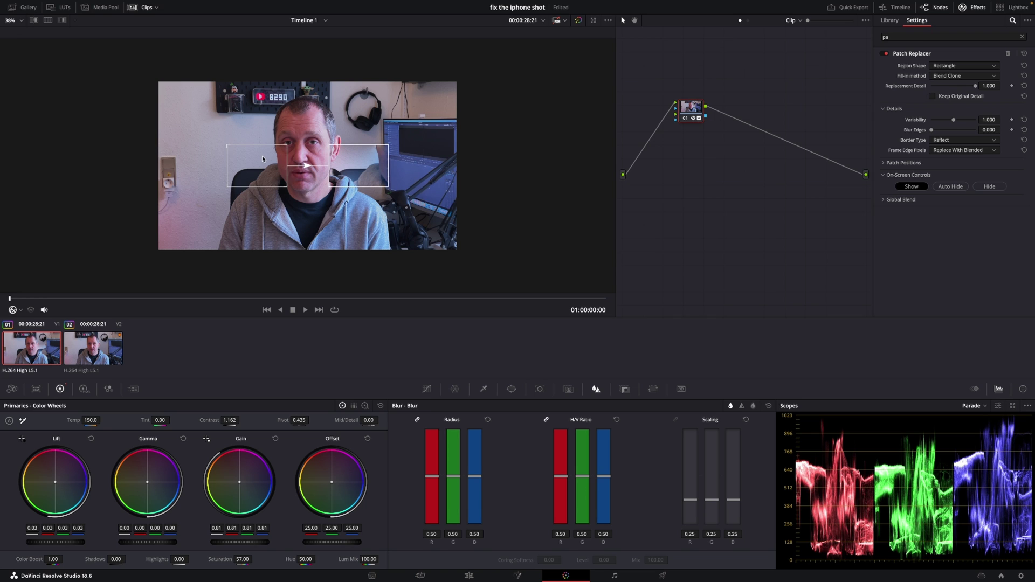
drag(248, 165, 166, 105)
drag(336, 165, 165, 168)
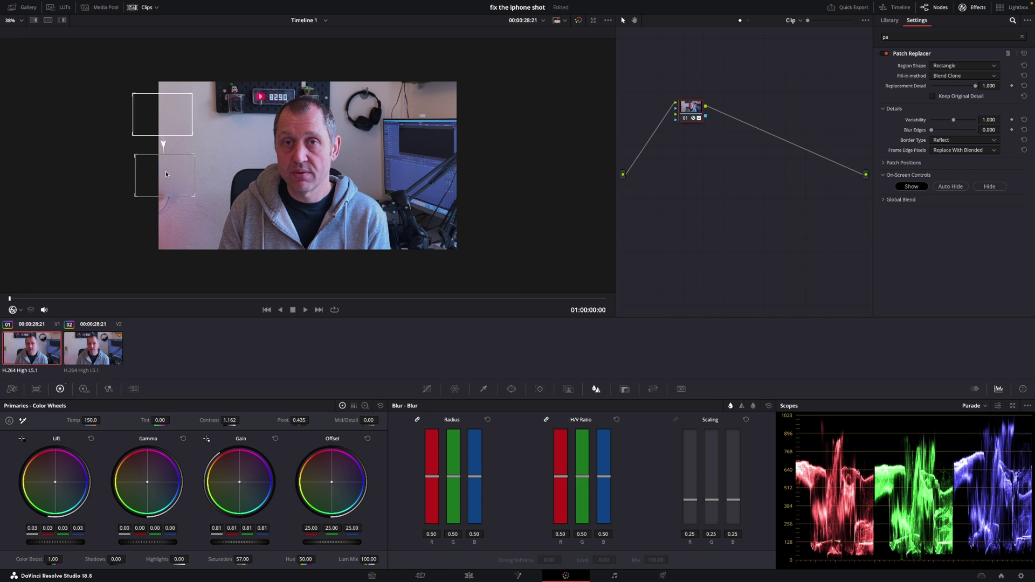
drag(187, 136, 171, 132)
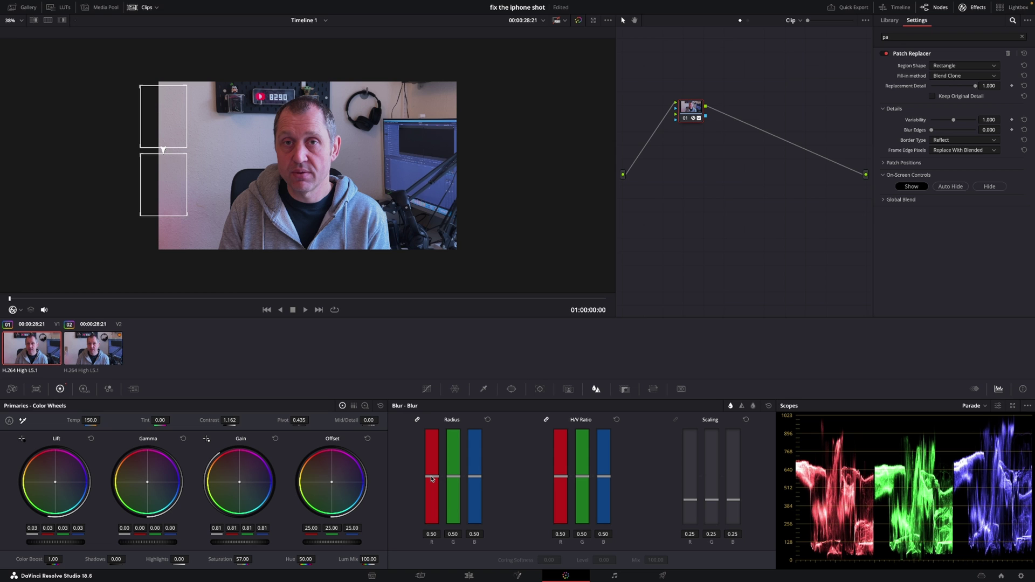
Raise the Blur Radius, ease it back down to 0.61, then switch to the Edit page.
drag(432, 479, 431, 409)
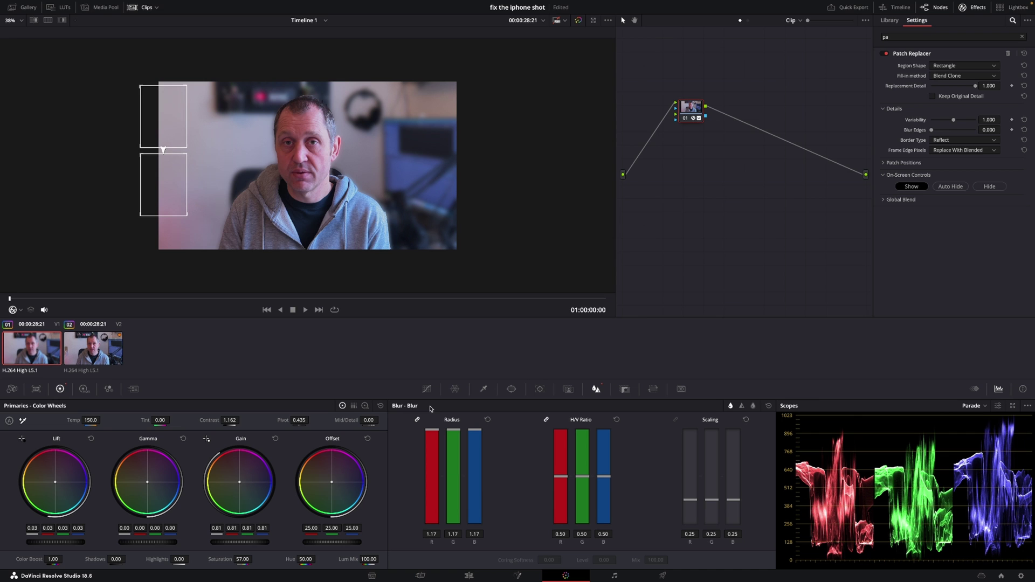
drag(431, 408, 427, 465)
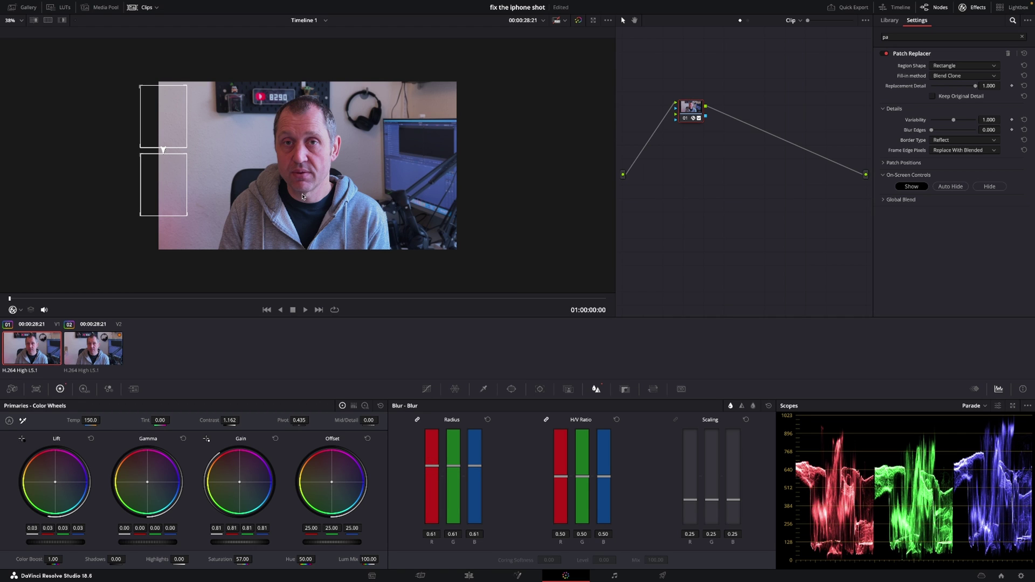
click(476, 576)
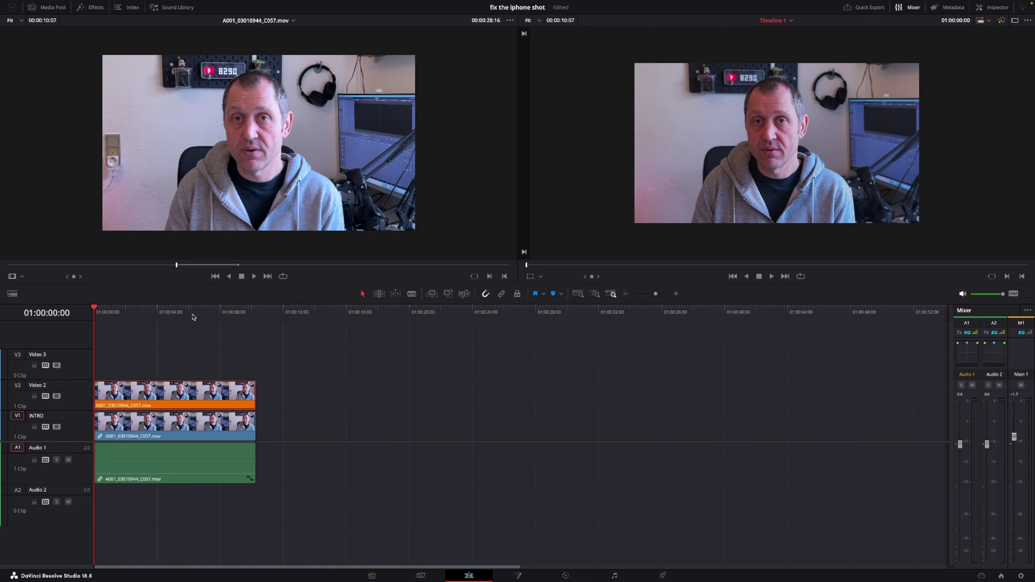